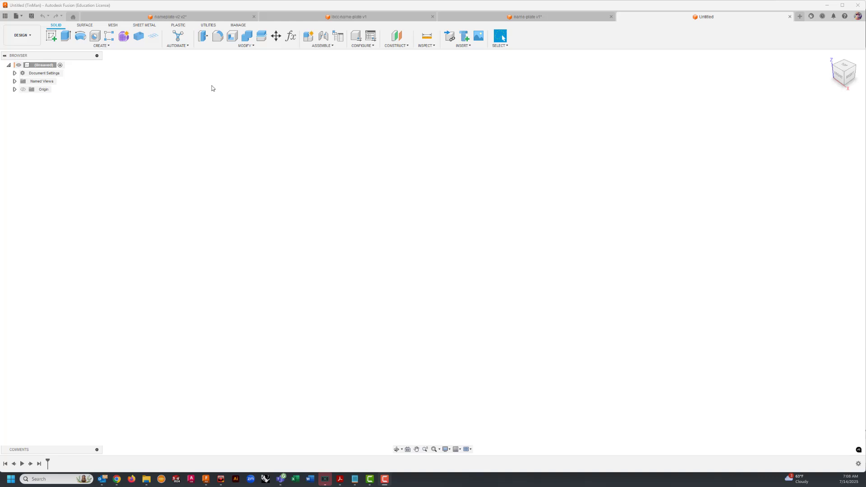
# Step: Save the empty untitled design under the name "i love welding"
pyautogui.click(549, 18)
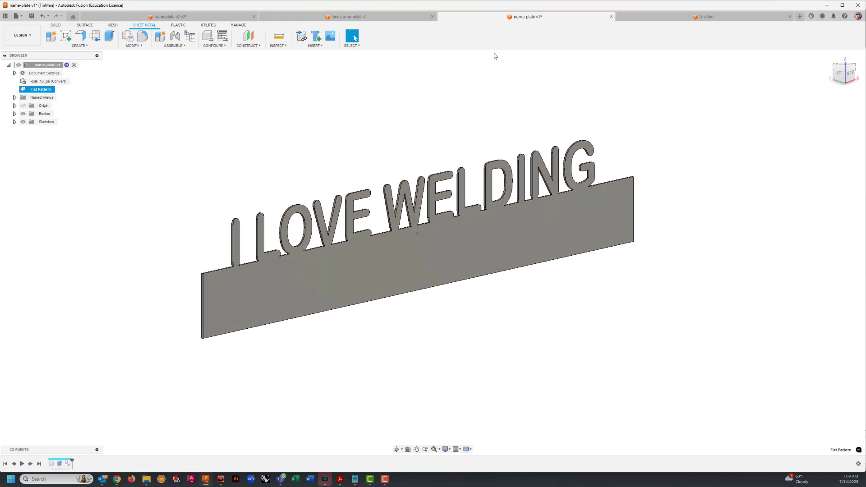
pyautogui.click(651, 17)
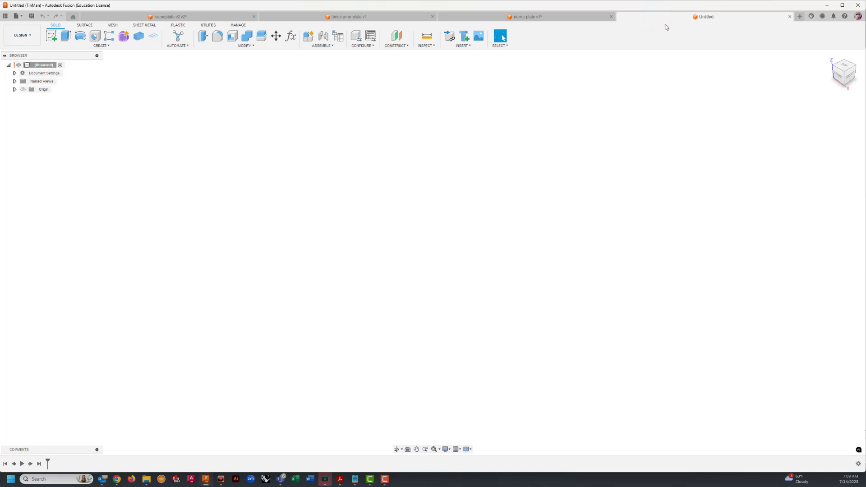
pyautogui.click(31, 16)
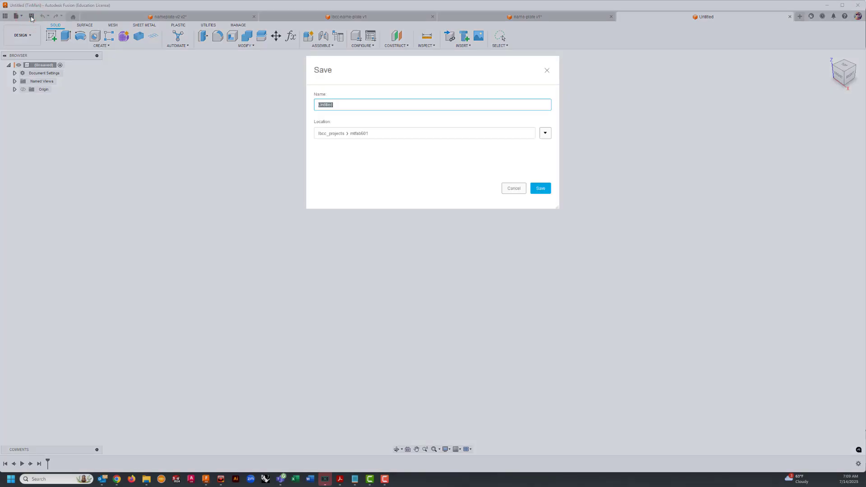
pyautogui.write('love welding')
pyautogui.click(540, 189)
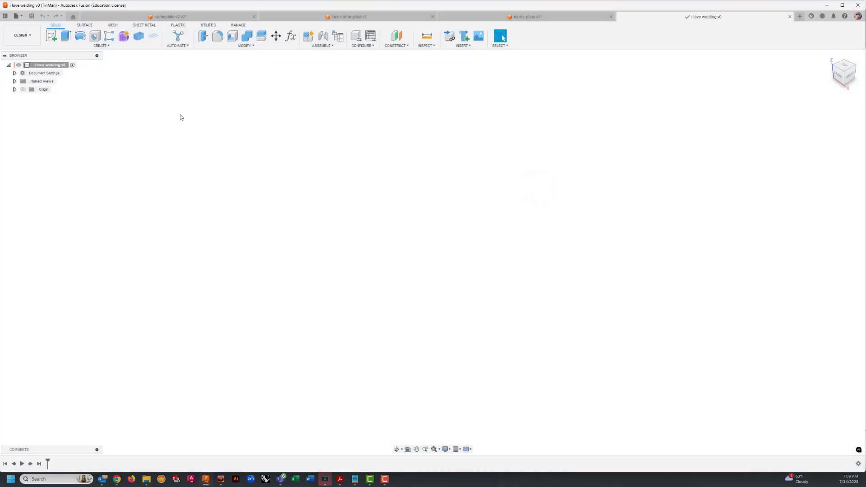
# Step: Start a sketch on the front plane and draw a rectangle from the origin, about 15.7 in wide and 3.2 in high
pyautogui.click(51, 36)
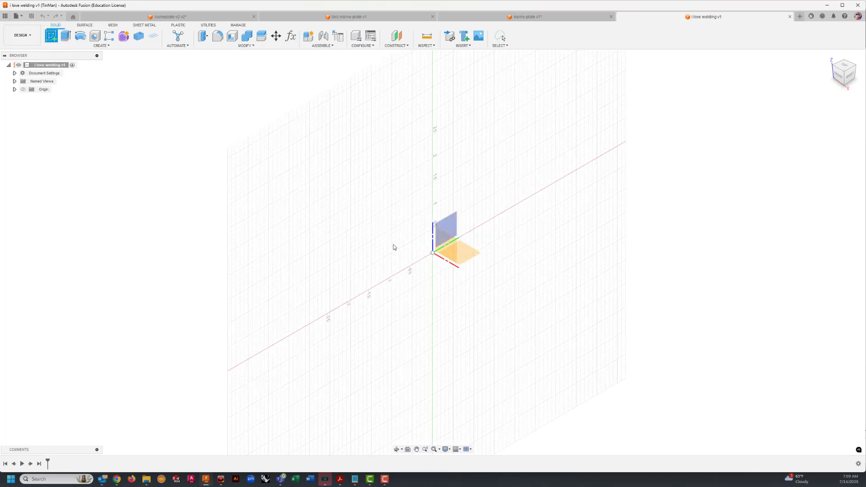
pyautogui.click(446, 247)
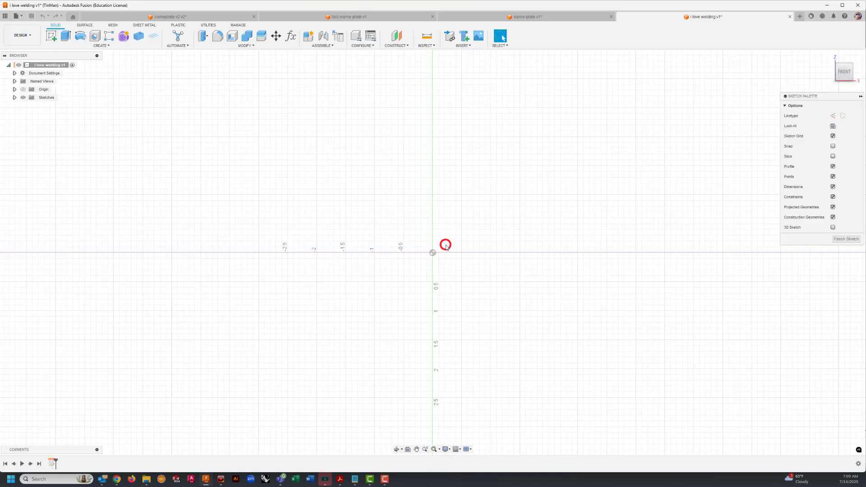
pyautogui.scroll(-5, 464, 195)
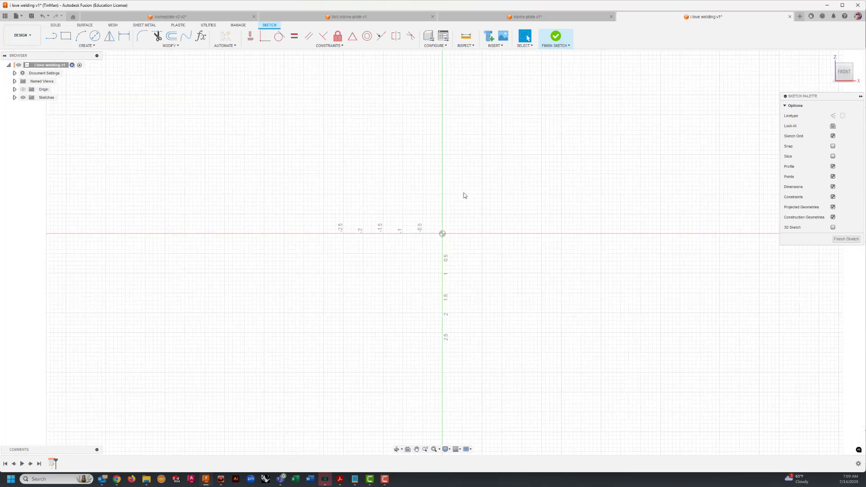
pyautogui.moveTo(467, 190)
pyautogui.mouseDown(button='middle')
pyautogui.moveTo(320, 193)
pyautogui.moveTo(260, 214)
pyautogui.mouseUp(button='middle')
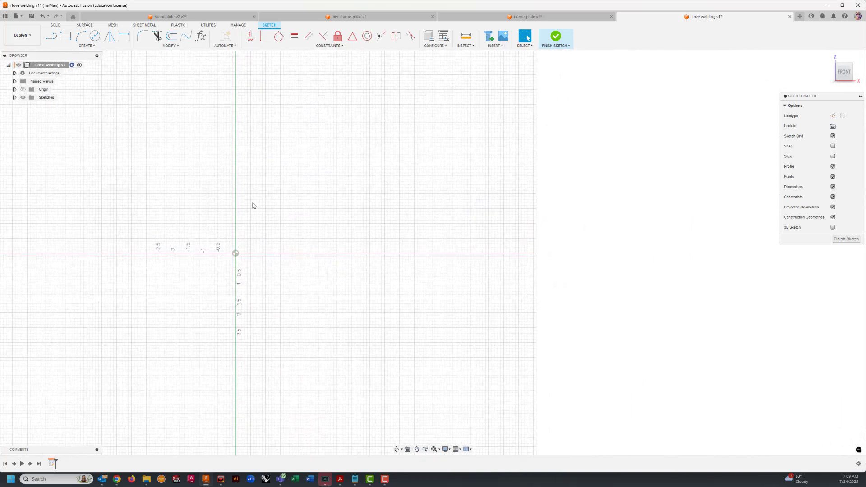
pyautogui.click(66, 37)
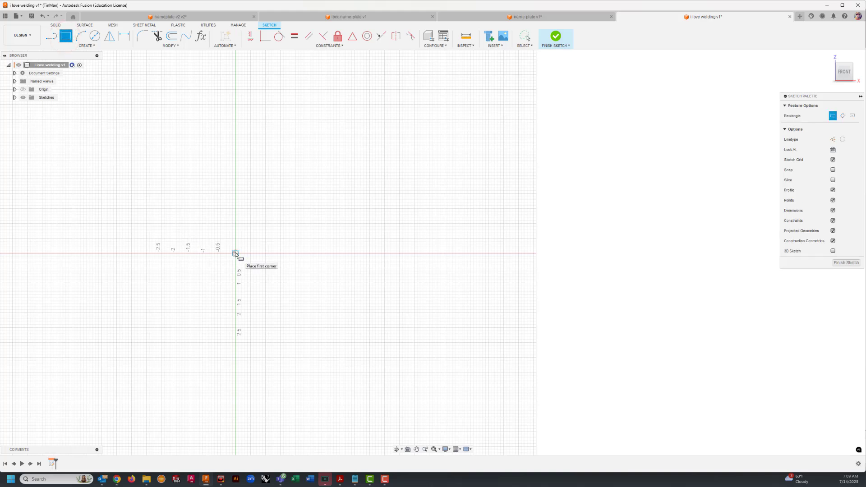
pyautogui.click(235, 253)
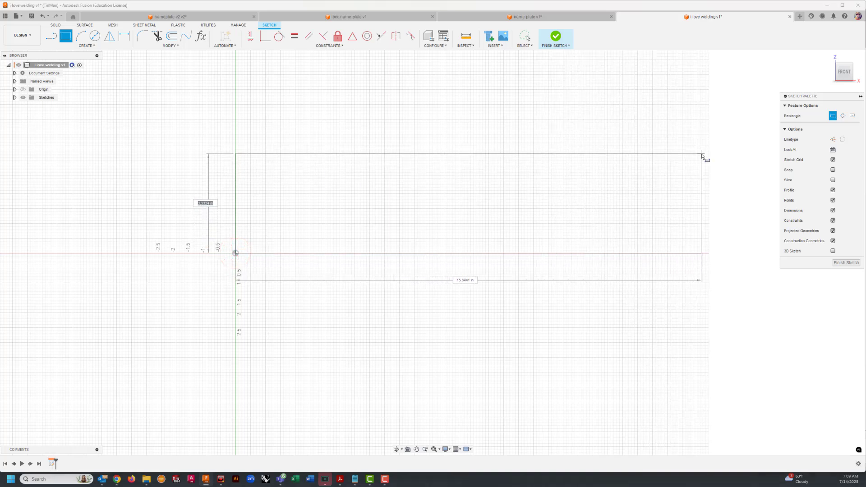
pyautogui.click(704, 158)
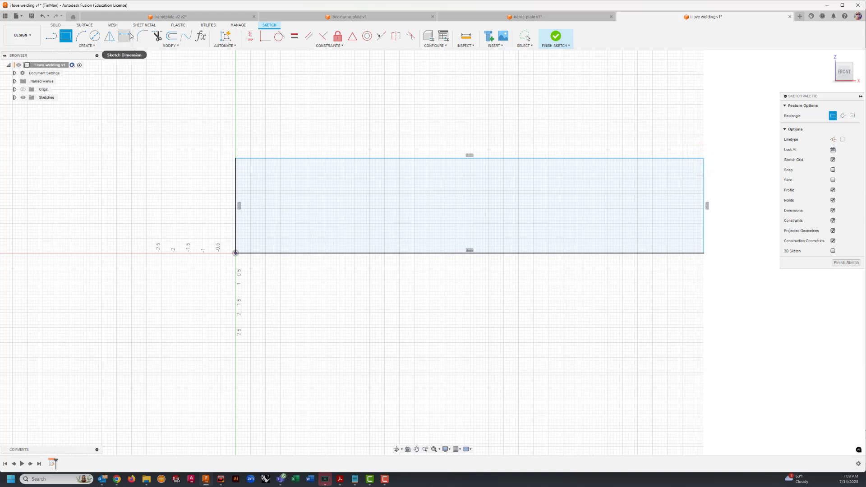
# Step: Dimension the rectangle to 20 in wide and 2 in high
pyautogui.click(120, 40)
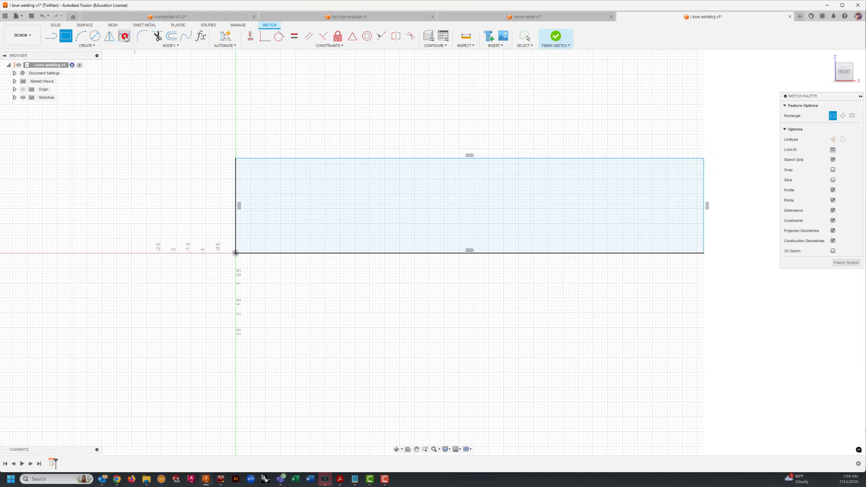
pyautogui.click(430, 253)
pyautogui.click(436, 278)
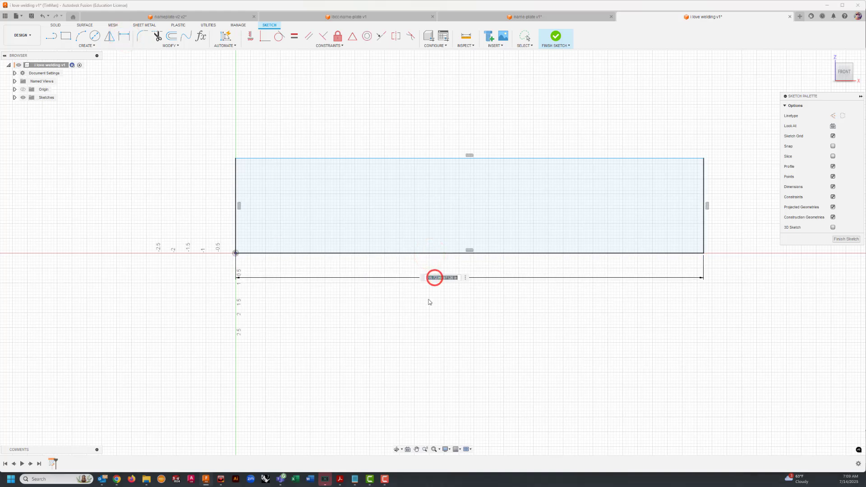
pyautogui.write('20')
pyautogui.press('Return')
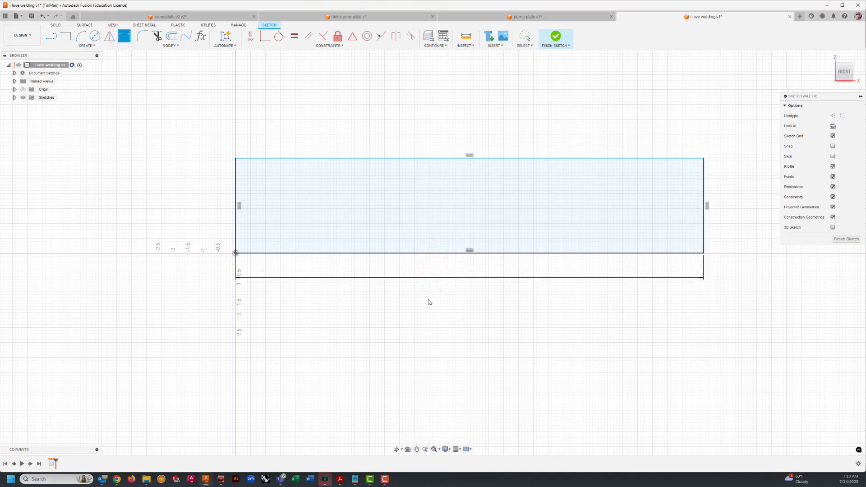
pyautogui.click(235, 225)
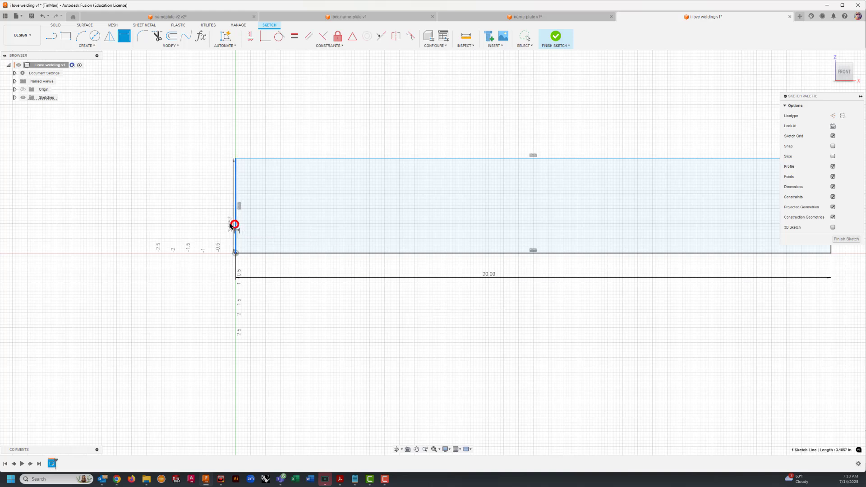
pyautogui.click(194, 217)
pyautogui.write('2')
pyautogui.press('Return')
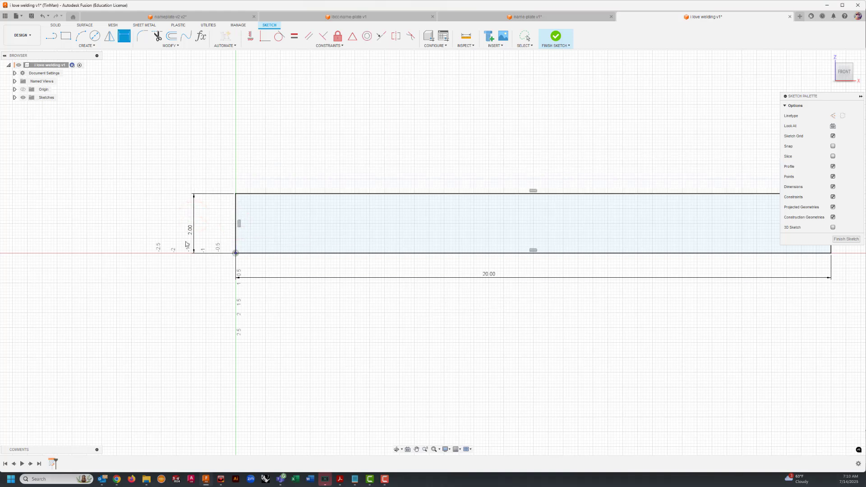
# Step: Add sketch text reading "I LOVE WELDING" in a frame just above the rectangle, spanning nearly its full width
pyautogui.scroll(1, 259, 156)
pyautogui.scroll(1, 259, 156)
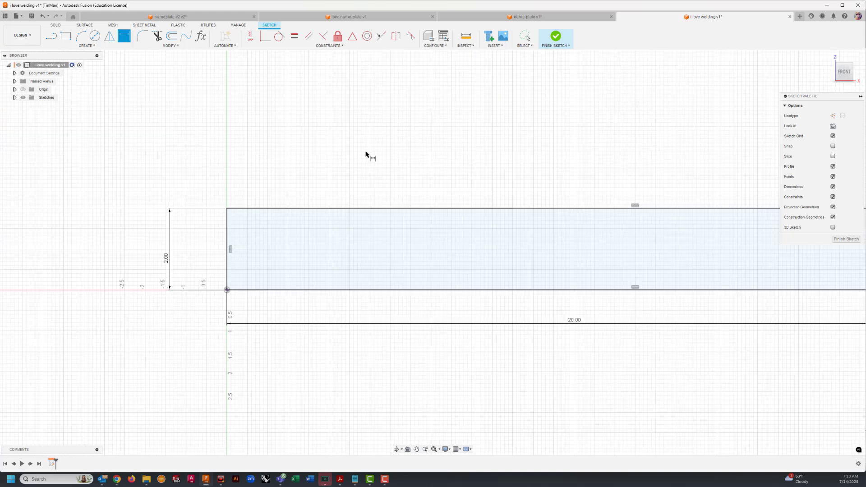
pyautogui.scroll(-1, 366, 157)
pyautogui.moveTo(418, 147); pyautogui.dragTo(265, 160, button='middle')
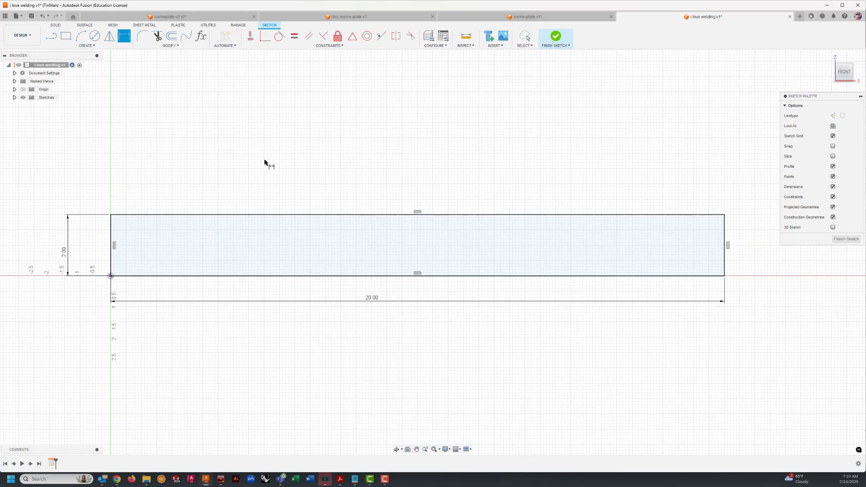
pyautogui.click(94, 46)
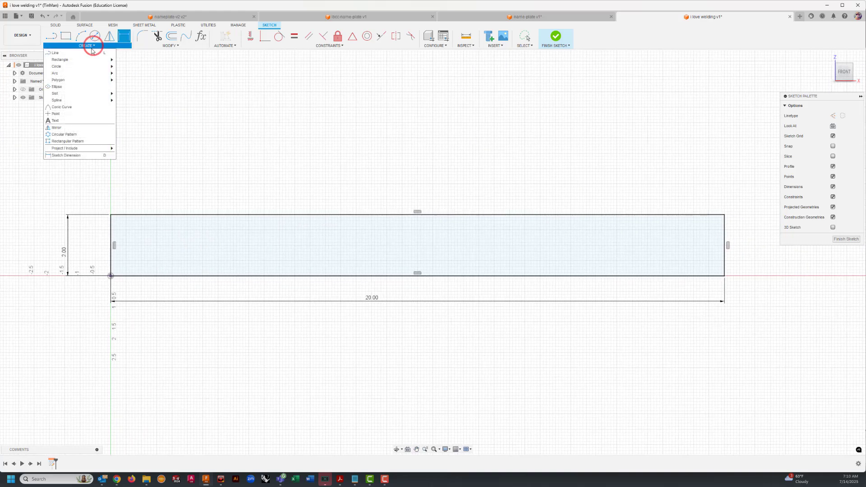
pyautogui.click(70, 121)
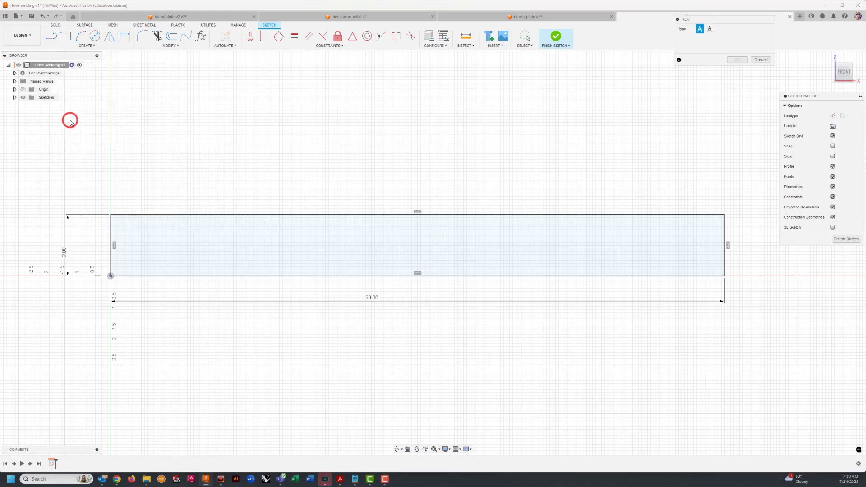
pyautogui.click(118, 202)
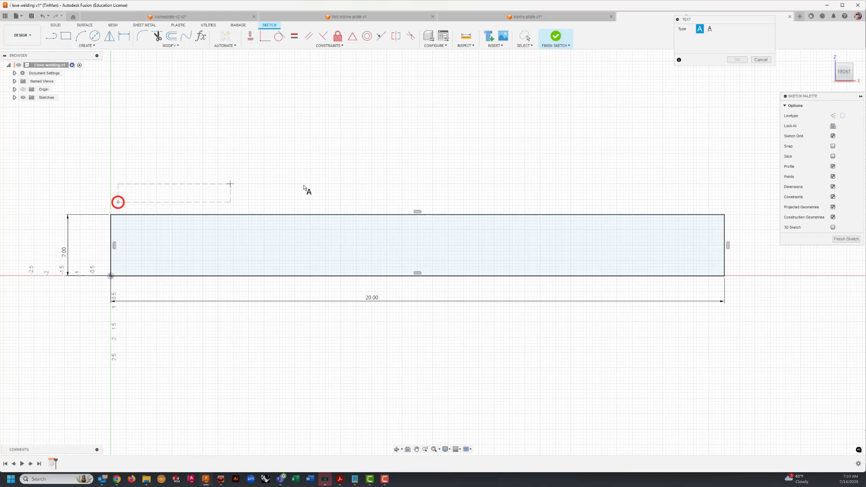
pyautogui.click(716, 151)
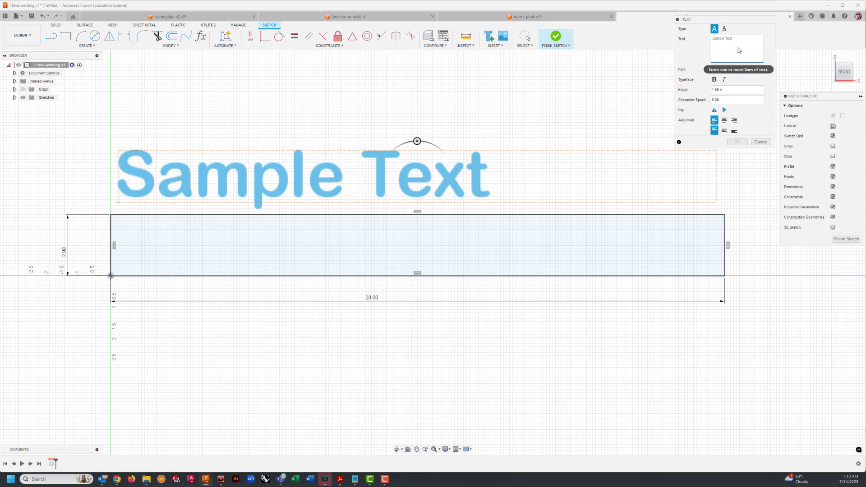
pyautogui.write('I')
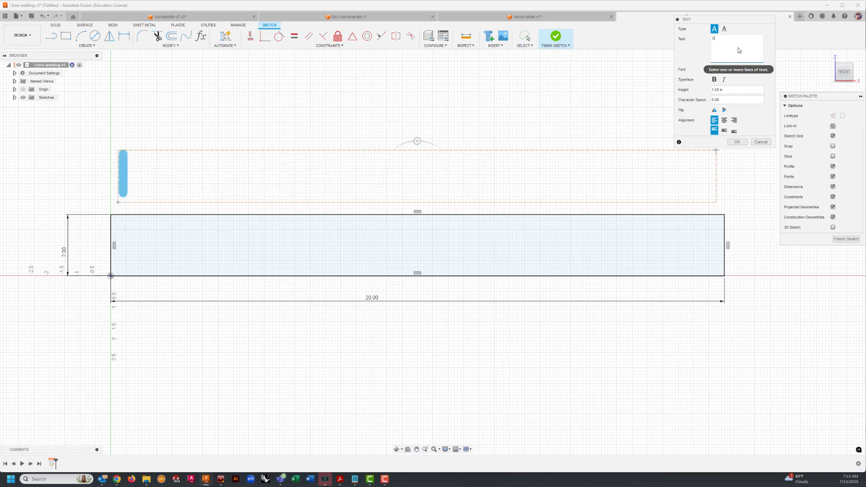
pyautogui.write(' LOVE WELD')
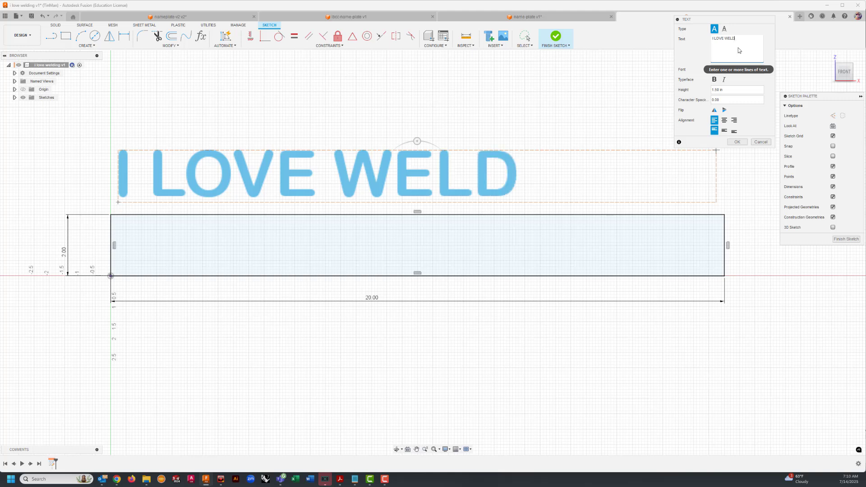
pyautogui.write('ING')
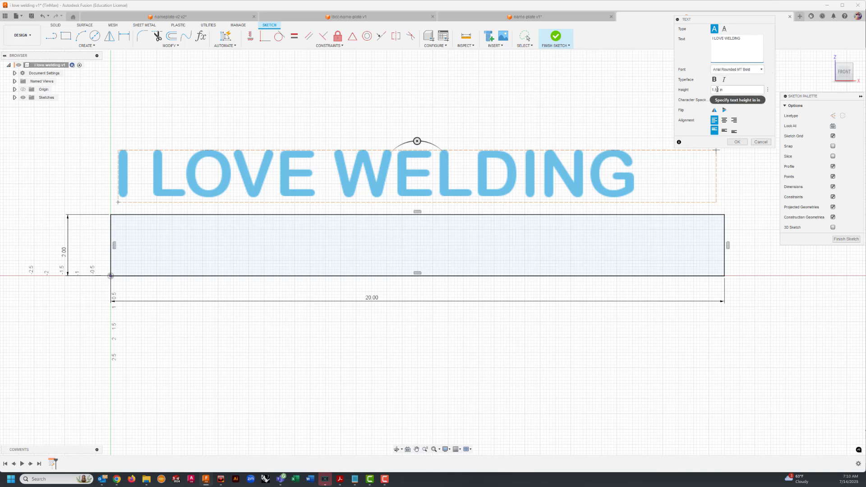
# Step: Try the Arial Black and Arial Narrow fonts on the text, and return it to Arial Rounded MT Bold
pyautogui.click(742, 70)
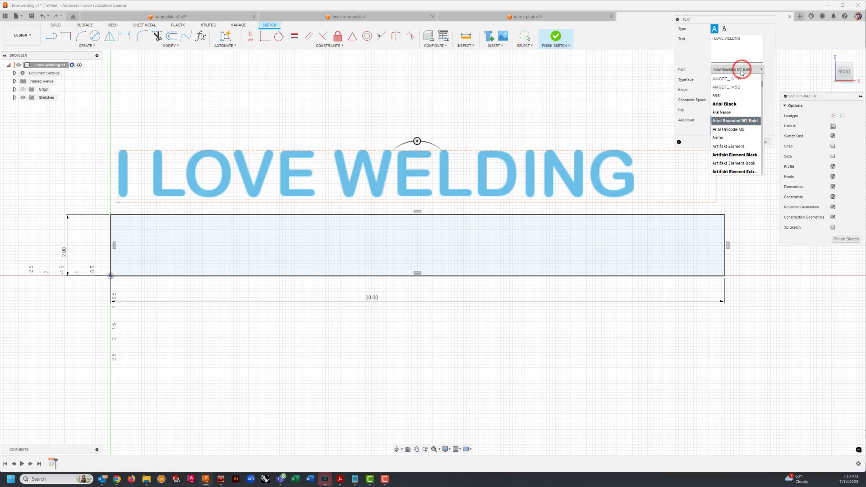
pyautogui.click(728, 104)
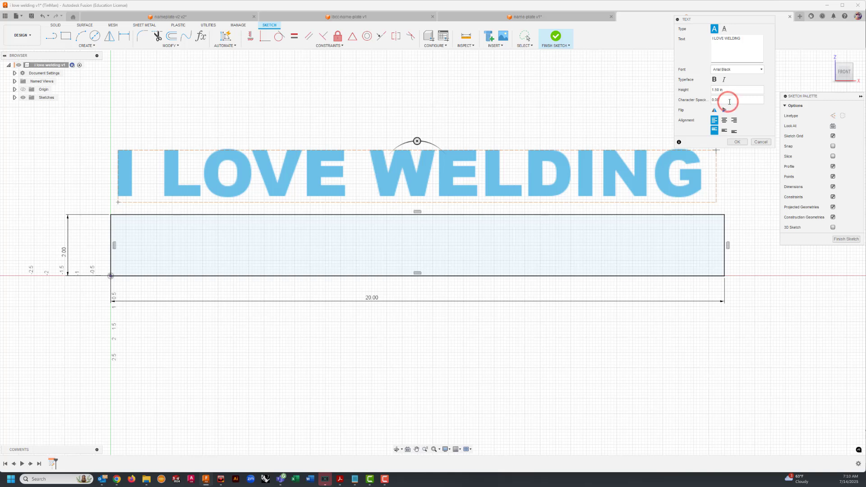
pyautogui.click(735, 71)
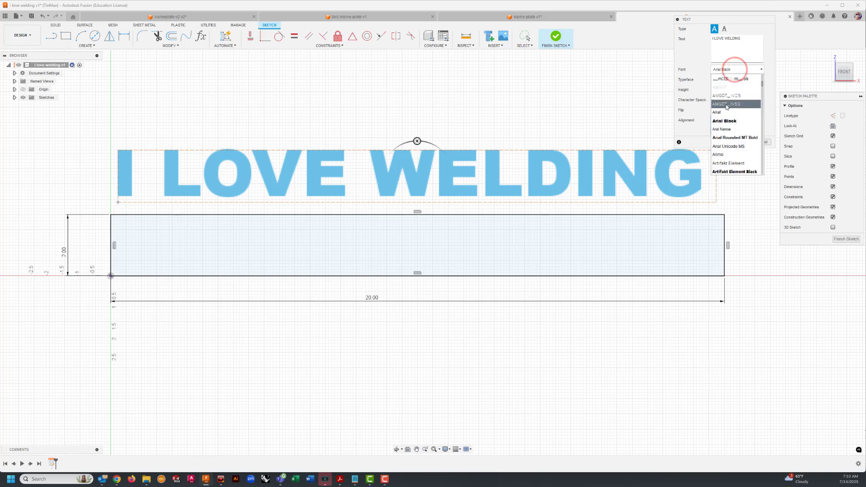
pyautogui.click(727, 130)
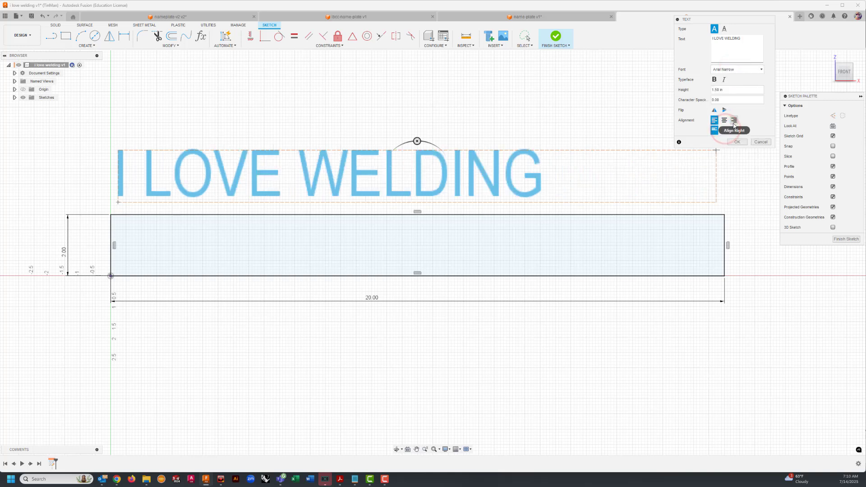
pyautogui.click(736, 71)
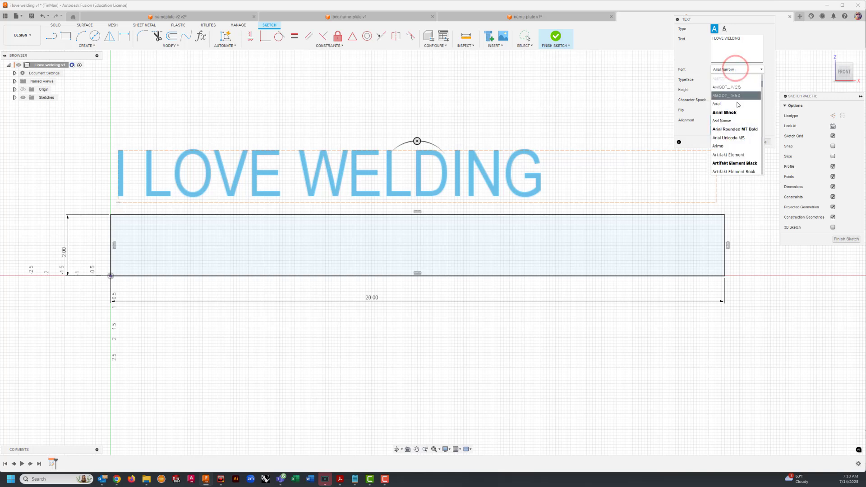
pyautogui.click(733, 130)
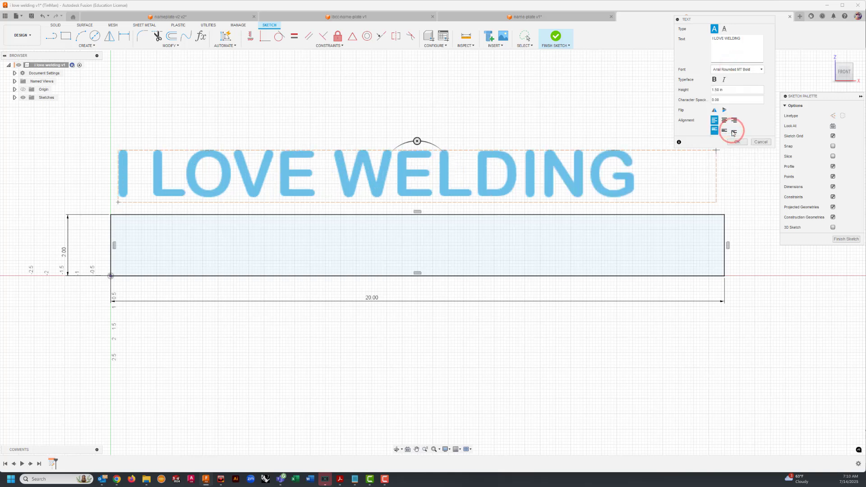
# Step: Set the text height to 1.78 in and finish the text
pyautogui.click(718, 91)
pyautogui.press('BackSpace')
pyautogui.write('7')
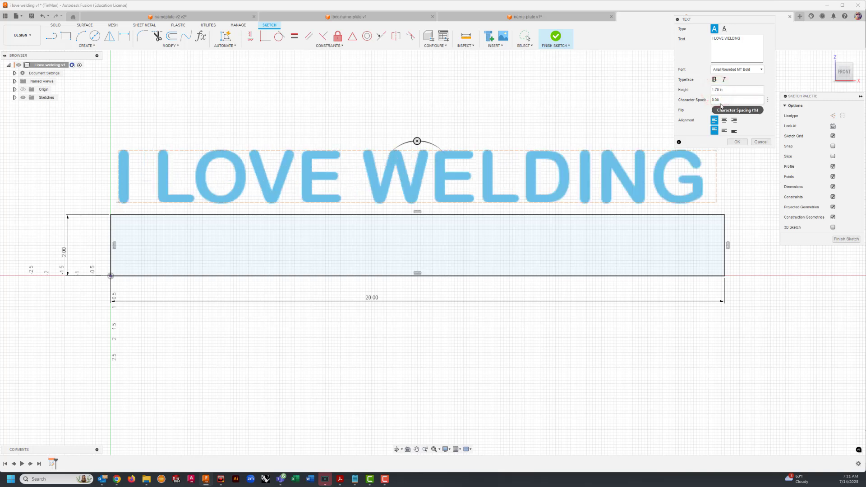
pyautogui.click(737, 142)
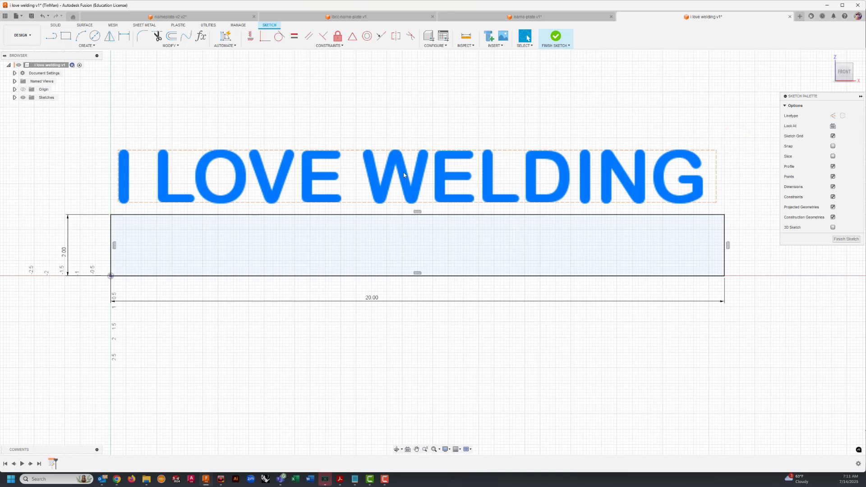
# Step: Move the "I LOVE WELDING" text down so the bottoms of its letters slightly overlap the rectangle's upper edge
pyautogui.moveTo(401, 174); pyautogui.dragTo(408, 188)
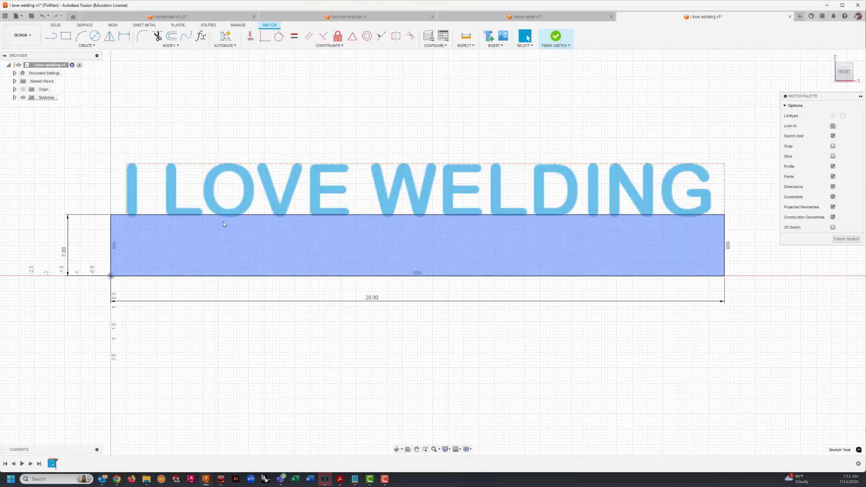
pyautogui.scroll(-2, 131, 216)
pyautogui.scroll(10, 133, 220)
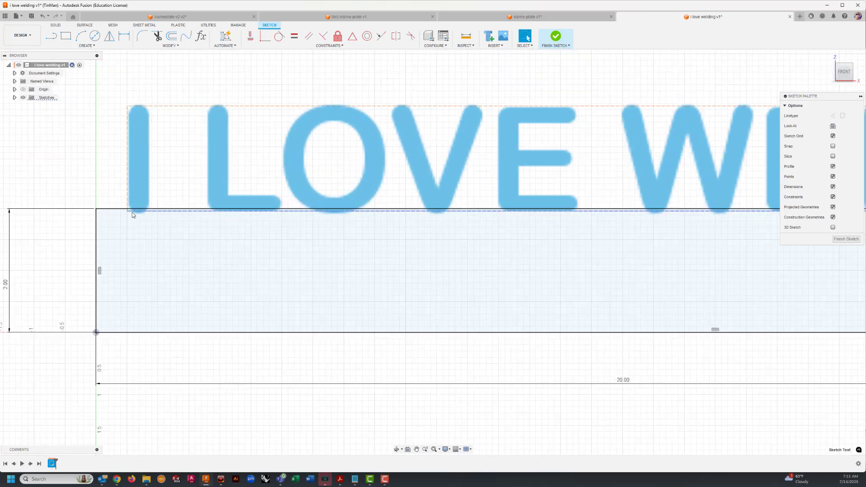
# Step: Explode the "I LOVE WELDING" text above the rectangle into sketch curves and finish the sketch
pyautogui.scroll(3, 137, 215)
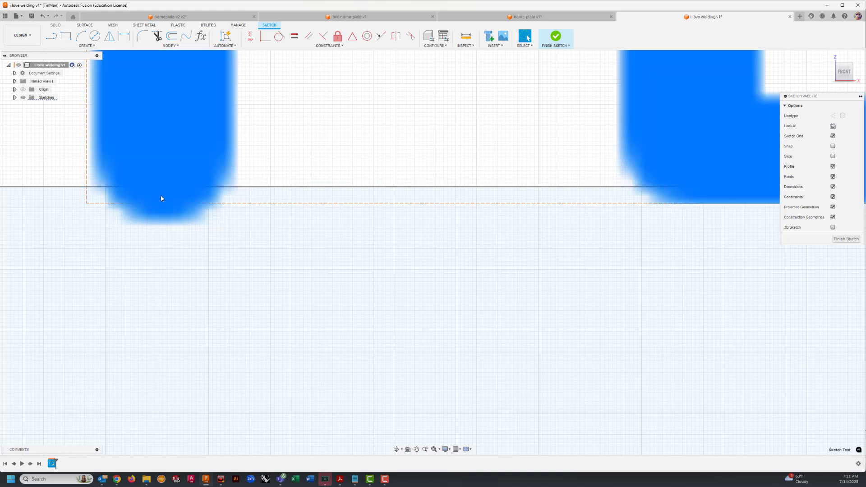
pyautogui.scroll(-8, 273, 199)
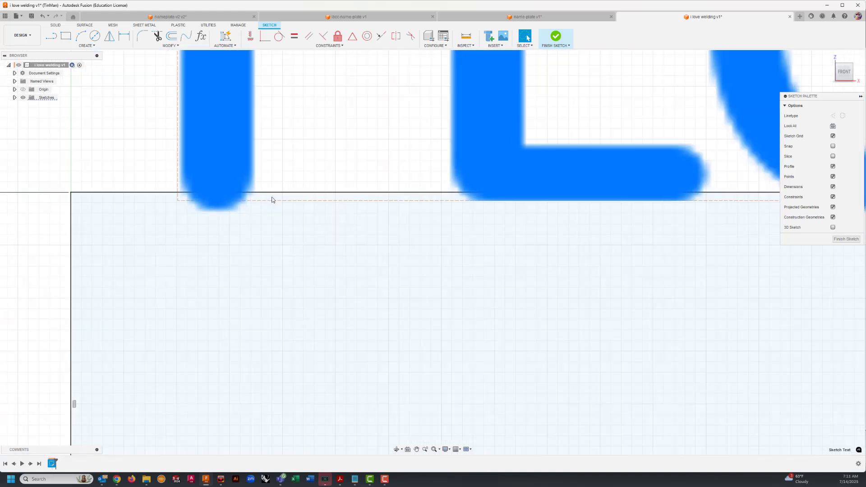
pyautogui.scroll(-5, 272, 198)
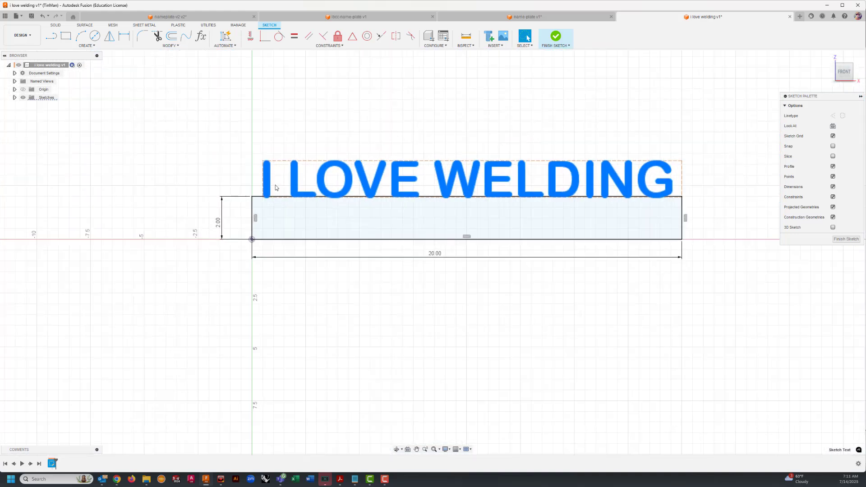
pyautogui.scroll(3, 383, 162)
pyautogui.moveTo(462, 152)
pyautogui.mouseDown(button='middle')
pyautogui.moveTo(392, 135)
pyautogui.moveTo(382, 147)
pyautogui.moveTo(374, 132)
pyautogui.mouseUp(button='middle')
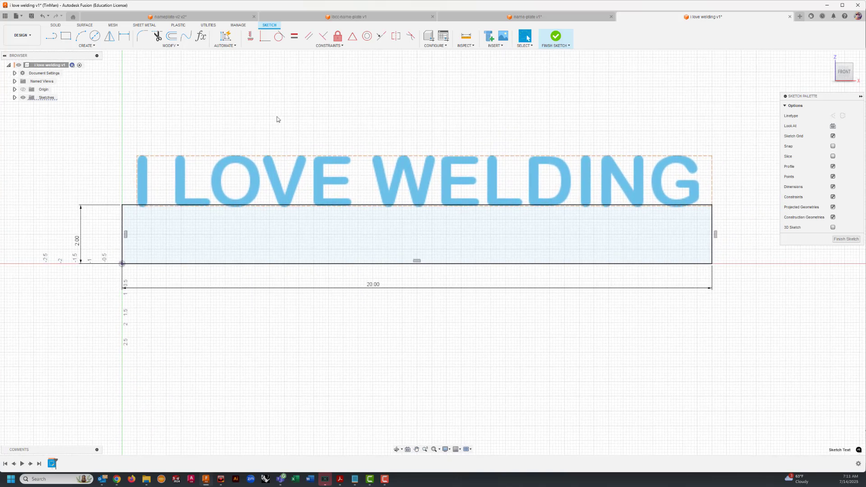
pyautogui.click(177, 174)
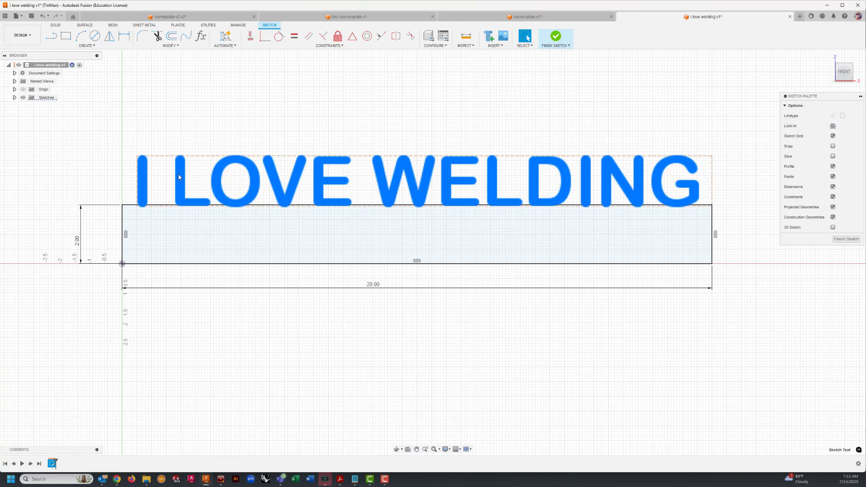
pyautogui.rightClick(180, 174)
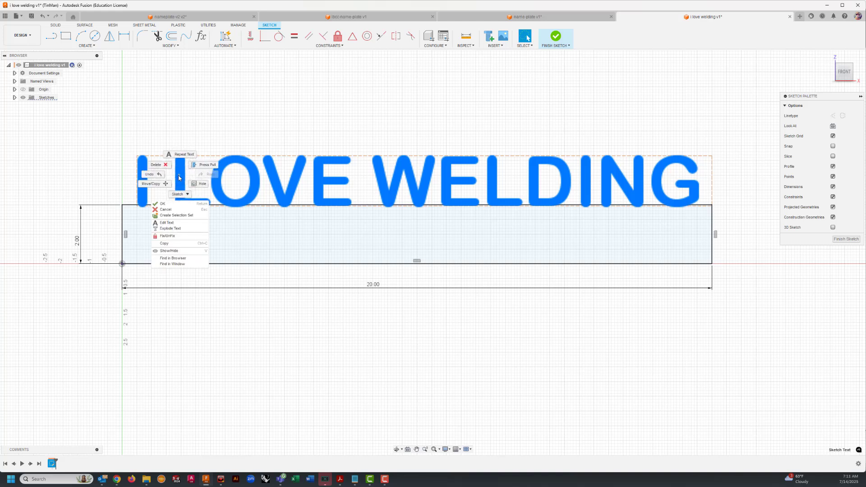
pyautogui.click(171, 229)
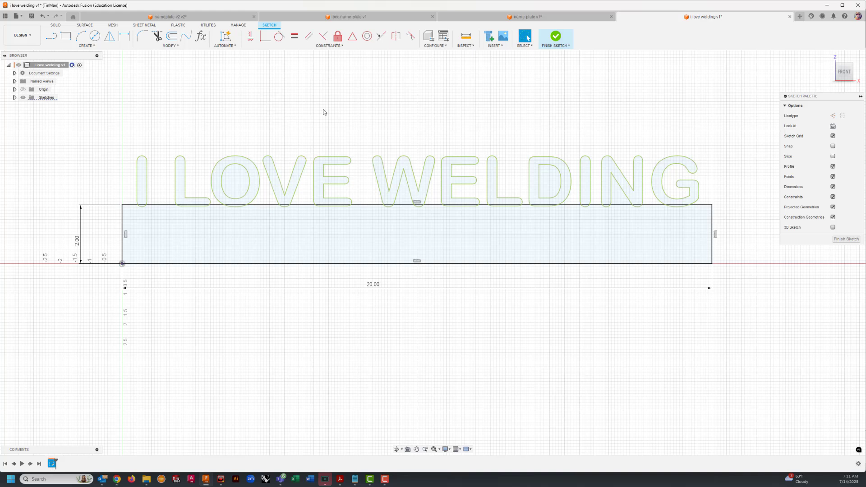
pyautogui.click(843, 240)
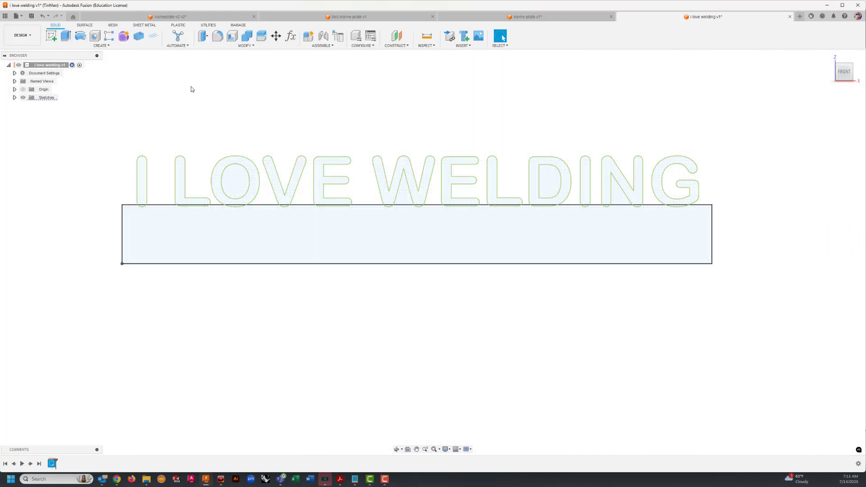
# Step: Start an extrusion of the rectangular plate together with all the letter profiles of "I LOVE WELDING"
pyautogui.click(65, 35)
pyautogui.click(188, 238)
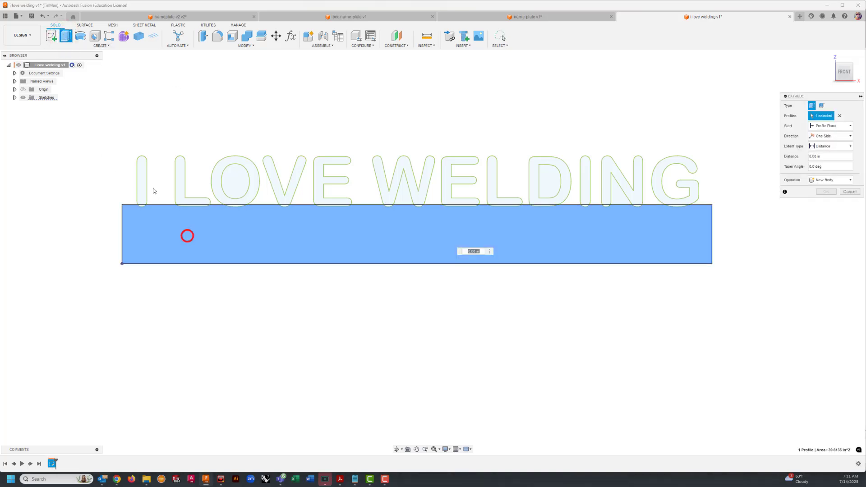
pyautogui.moveTo(70, 136)
pyautogui.mouseDown()
pyautogui.moveTo(332, 248)
pyautogui.moveTo(711, 311)
pyautogui.moveTo(721, 253)
pyautogui.moveTo(687, 125)
pyautogui.moveTo(645, 110)
pyautogui.mouseUp()
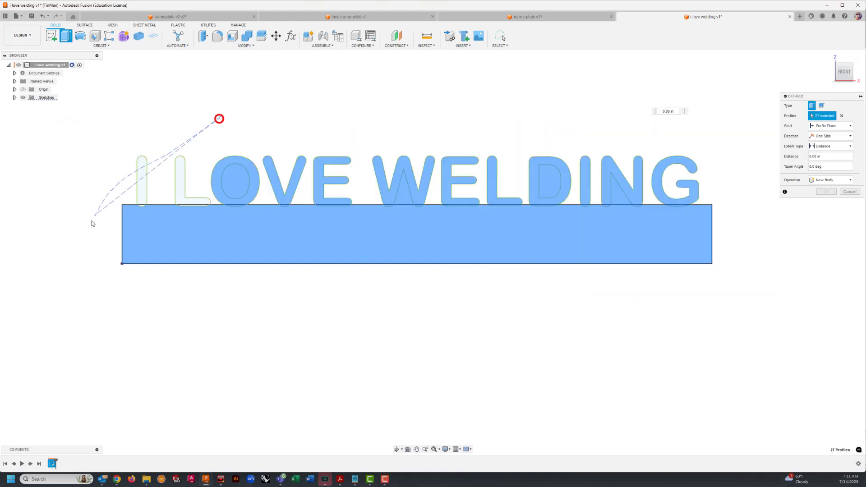
pyautogui.click(142, 189)
pyautogui.click(179, 191)
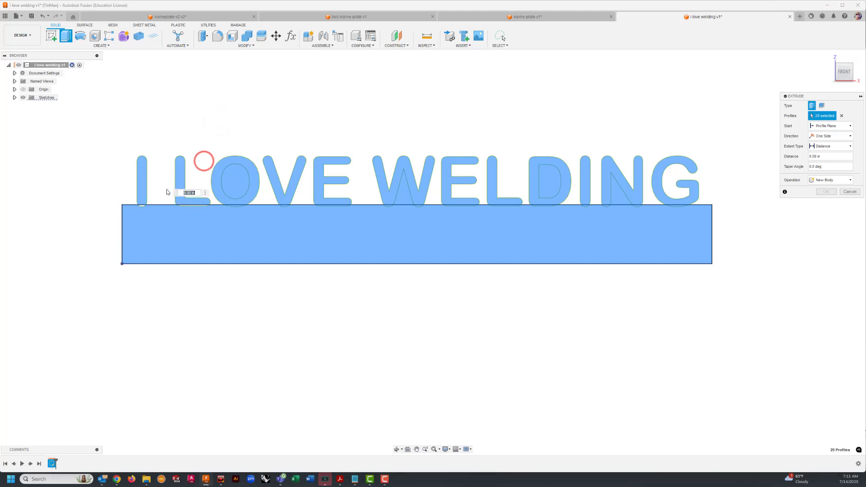
# Step: Remove the enclosed openings of the O, W, D and N from the profiles being extruded
pyautogui.click(244, 185)
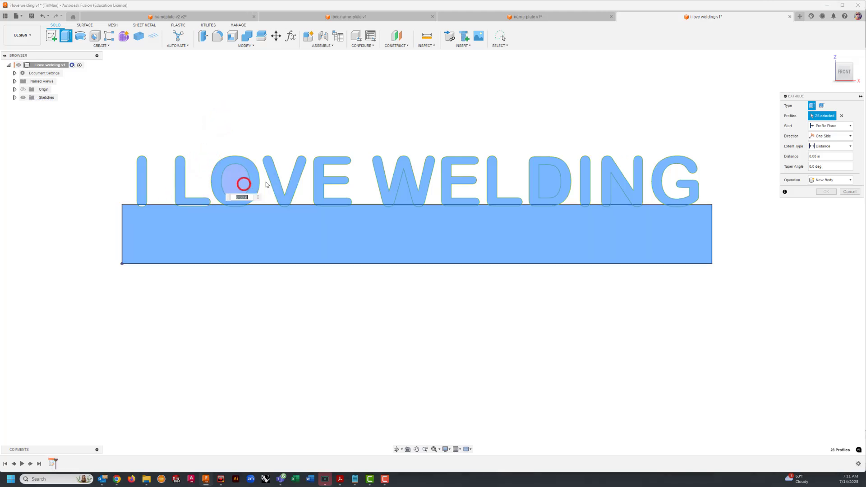
pyautogui.click(404, 195)
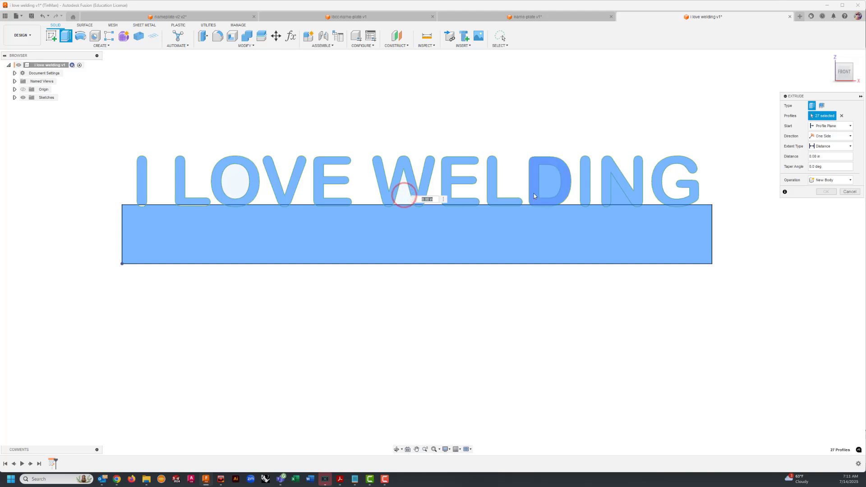
pyautogui.click(550, 179)
pyautogui.click(621, 197)
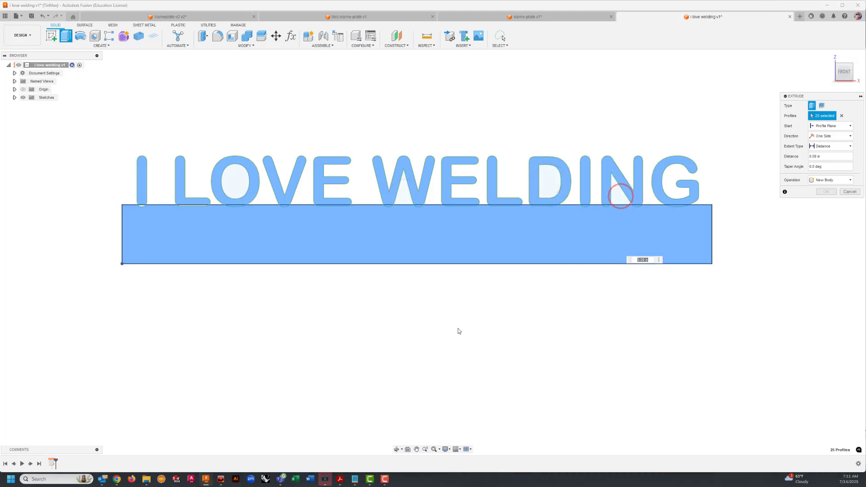
# Step: Add the overlap slivers at the bottoms of the first I and L to the extrusion profiles
pyautogui.scroll(3, 178, 225)
pyautogui.scroll(2, 203, 208)
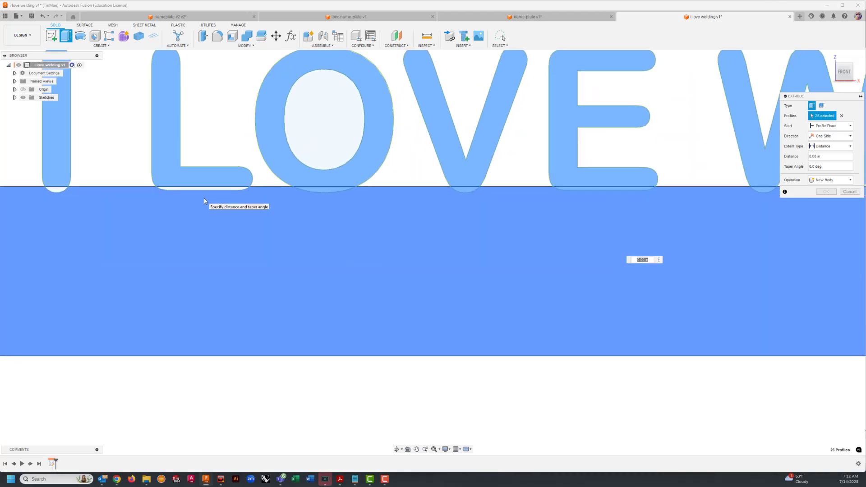
pyautogui.click(206, 189)
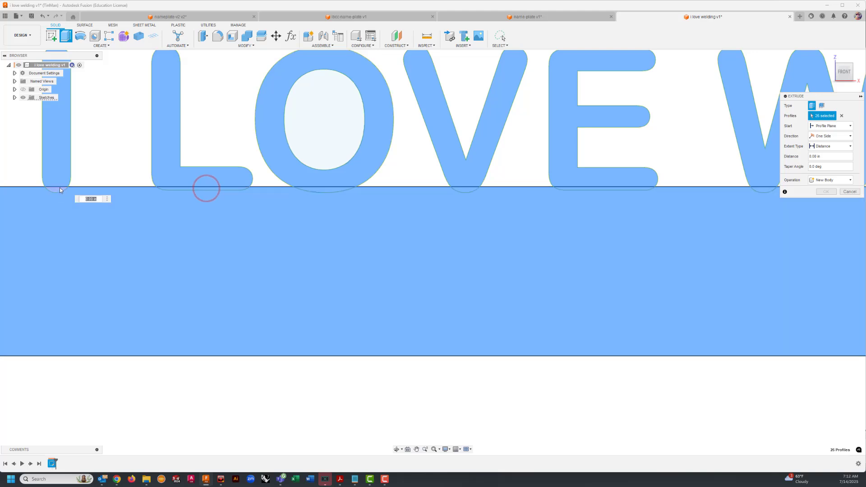
pyautogui.click(59, 187)
# Step: Extrude the selected plate and letter profiles 0.06 in as a new body
pyautogui.scroll(-4, 210, 209)
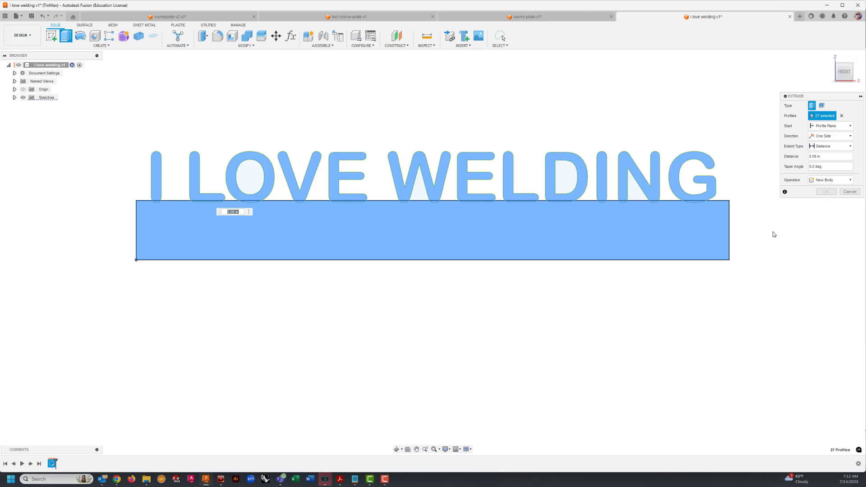
pyautogui.moveTo(771, 235); pyautogui.dragTo(744, 248, button='middle')
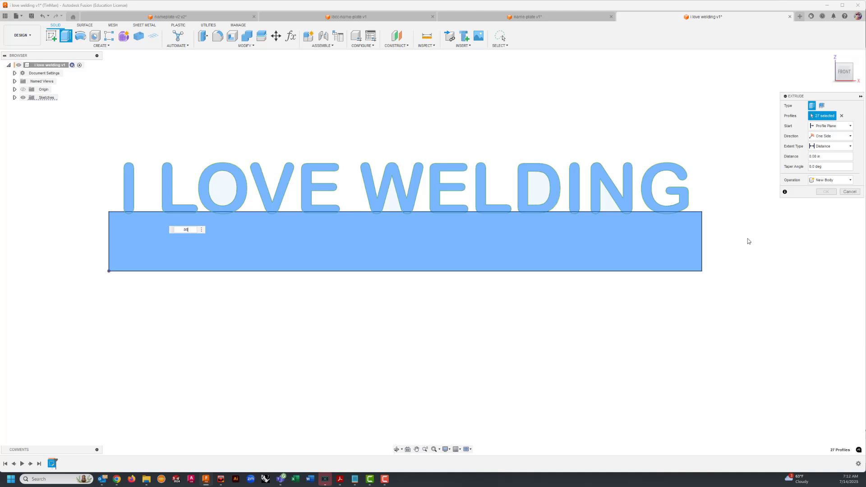
pyautogui.press('Return')
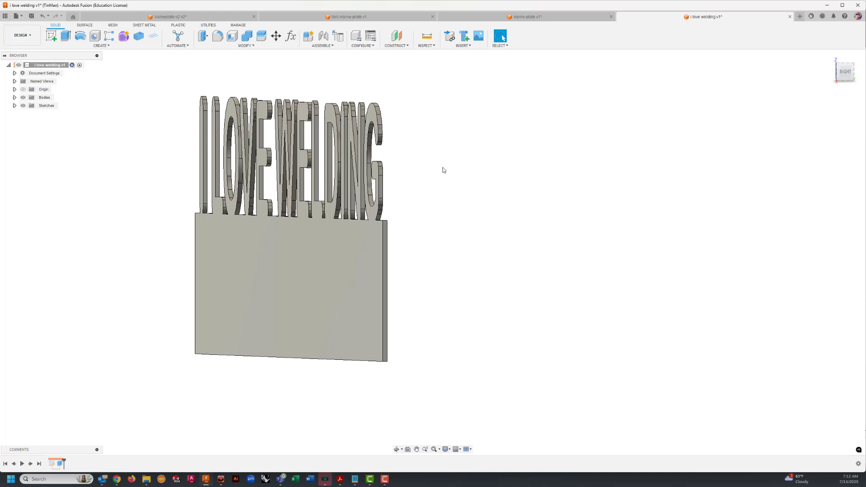
# Step: Examine the extruded nameplate from several angles, checking its thickness and where the letters join the plate
pyautogui.moveTo(443, 167)
pyautogui.keyDown('shift'); pyautogui.mouseDown(button='middle')
pyautogui.moveTo(460, 175)
pyautogui.moveTo(456, 167)
pyautogui.moveTo(466, 168)
pyautogui.moveTo(433, 168)
pyautogui.moveTo(468, 165)
pyautogui.moveTo(448, 167)
pyautogui.mouseUp(button='middle'); pyautogui.keyUp('shift')
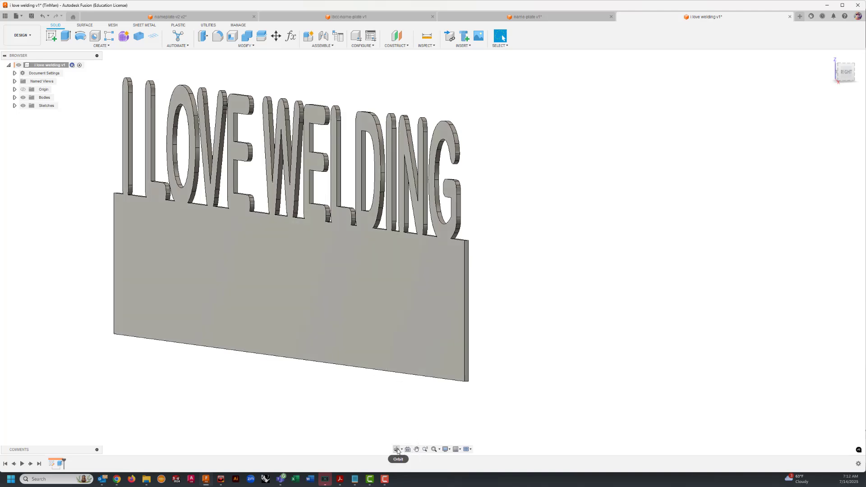
pyautogui.click(397, 450)
pyautogui.moveTo(362, 401); pyautogui.dragTo(384, 444)
pyautogui.scroll(-5, 373, 393)
pyautogui.click(402, 449)
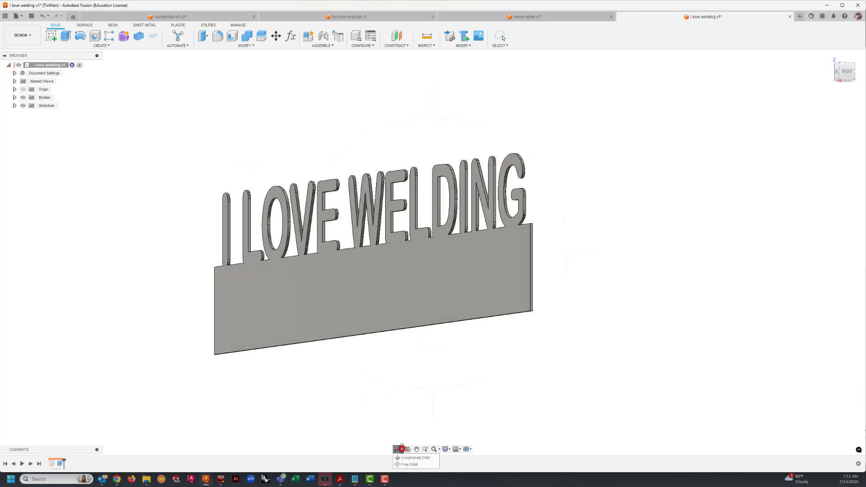
pyautogui.click(410, 464)
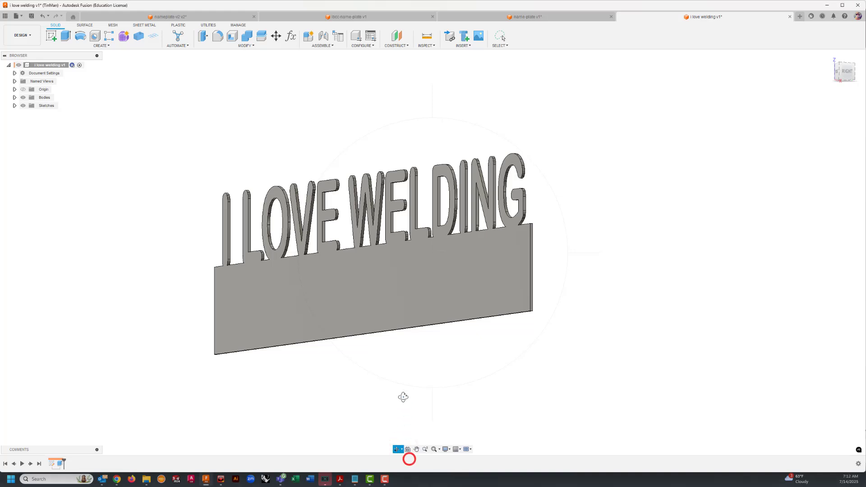
pyautogui.moveTo(403, 392); pyautogui.dragTo(385, 375)
pyautogui.click(417, 449)
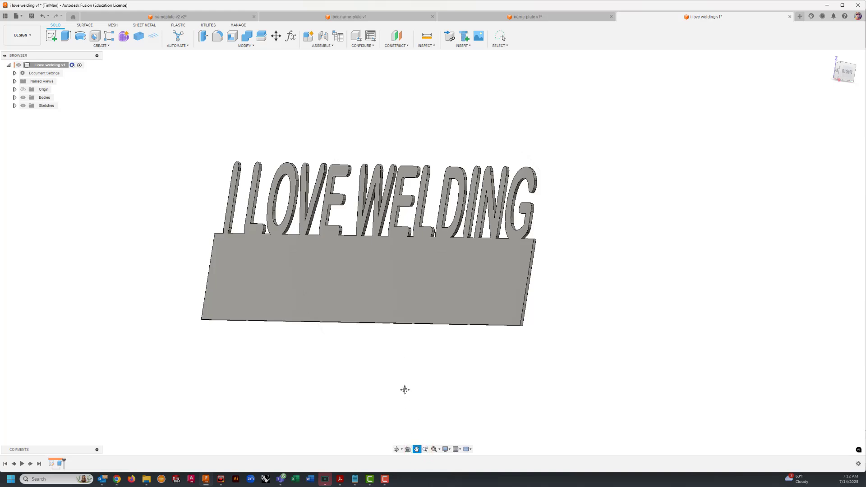
pyautogui.moveTo(404, 388); pyautogui.dragTo(432, 325)
pyautogui.press('Escape')
pyautogui.scroll(1, 429, 328)
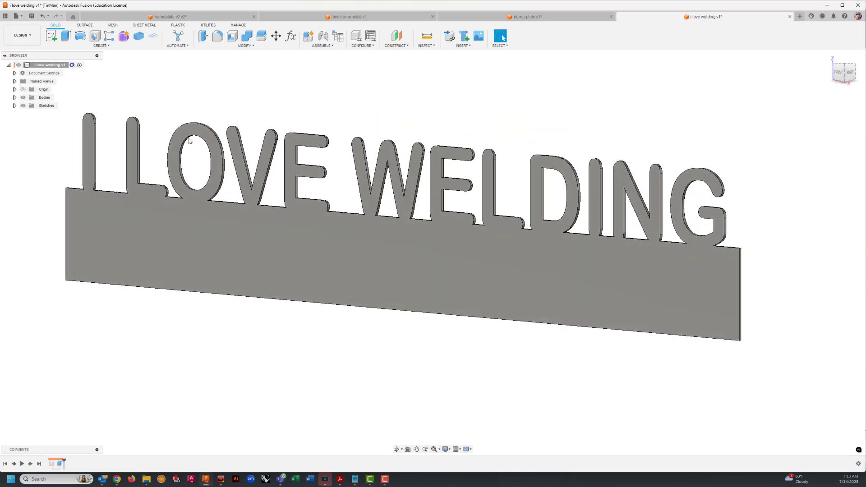
# Step: Convert the nameplate body to sheet metal from its front face, using the 16_ga rule
pyautogui.click(144, 26)
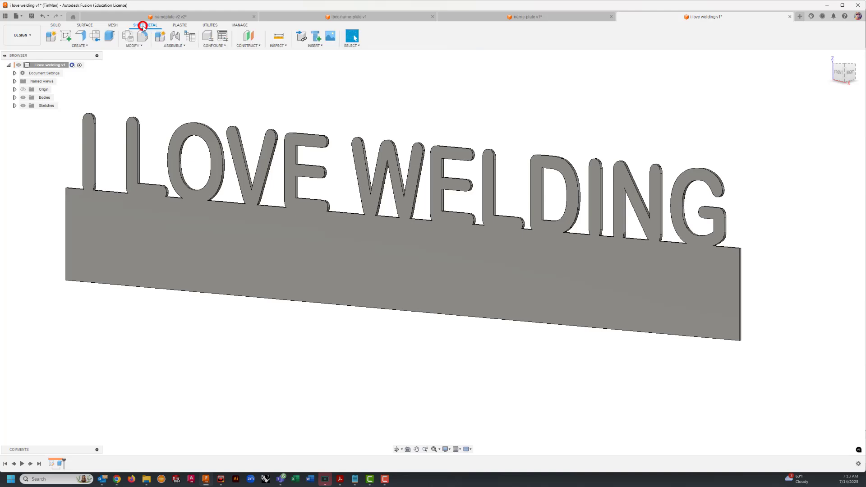
pyautogui.click(81, 46)
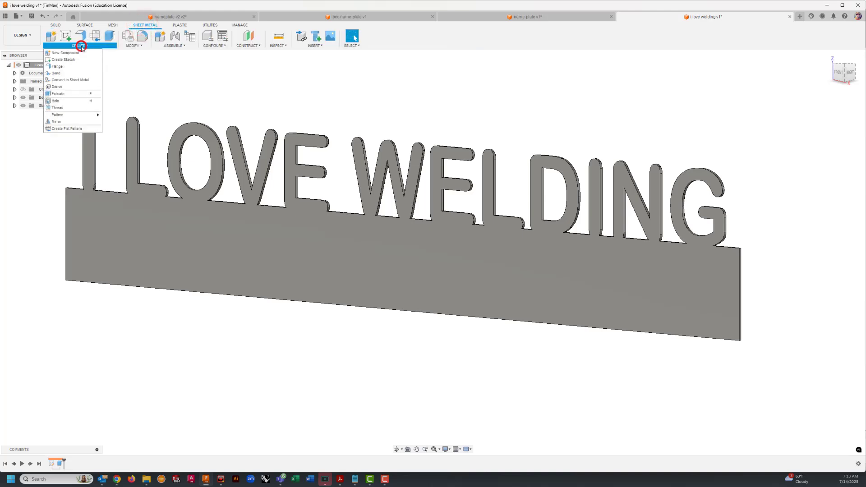
pyautogui.click(71, 79)
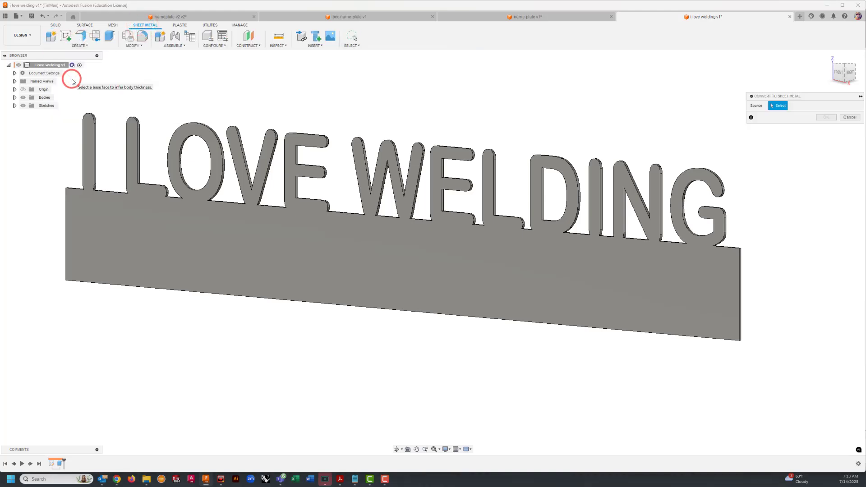
pyautogui.click(219, 240)
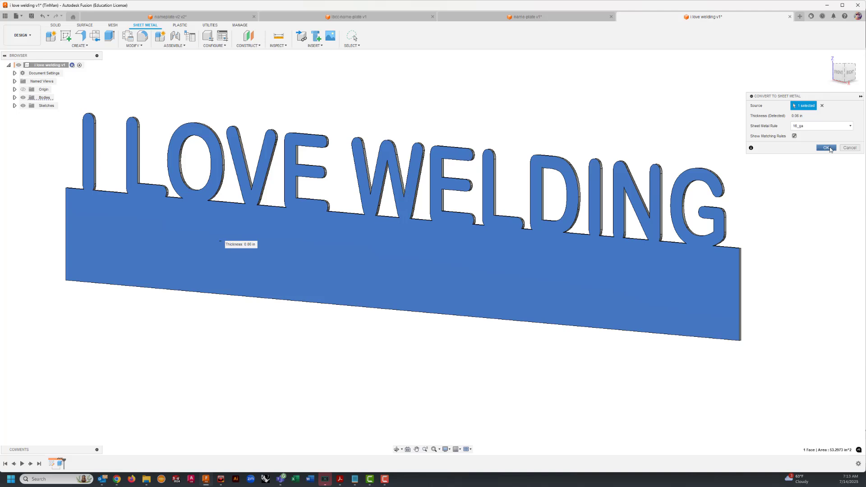
pyautogui.click(829, 149)
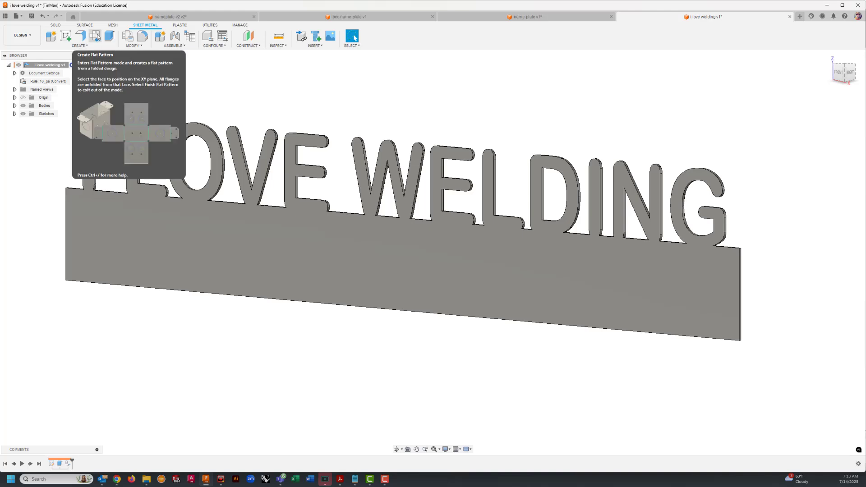
# Step: Create a flat pattern of the nameplate with its front face as the stationary face
pyautogui.click(95, 40)
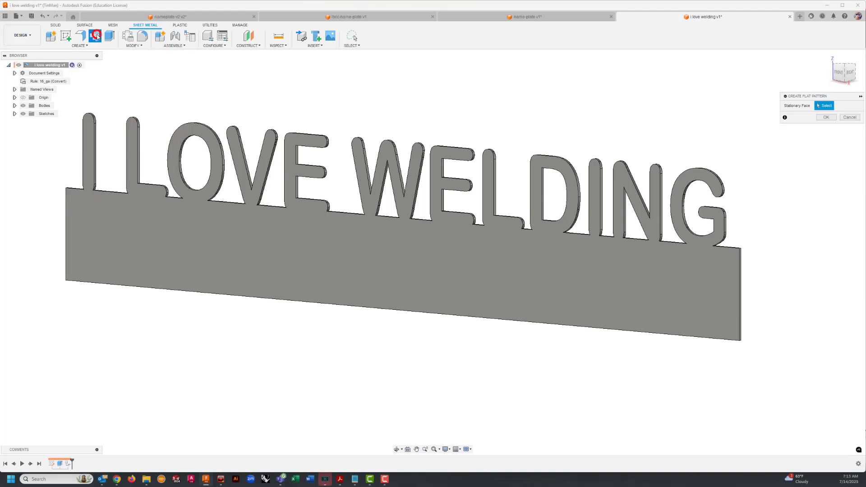
pyautogui.click(246, 237)
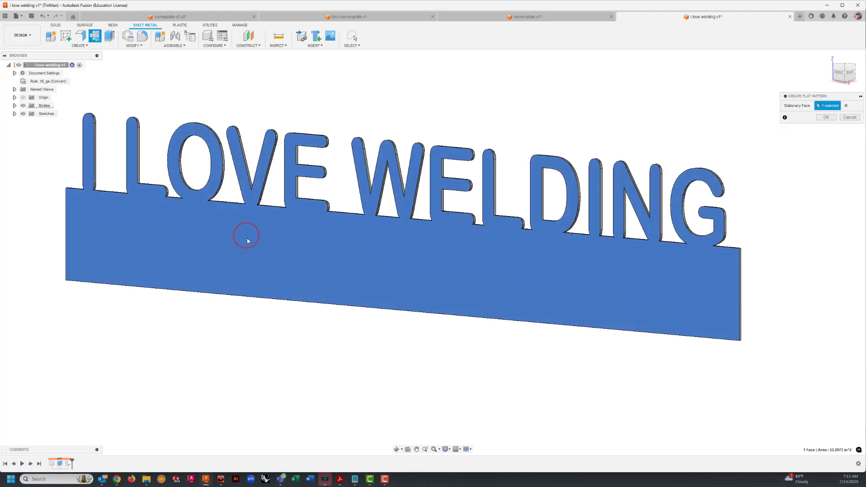
pyautogui.click(825, 118)
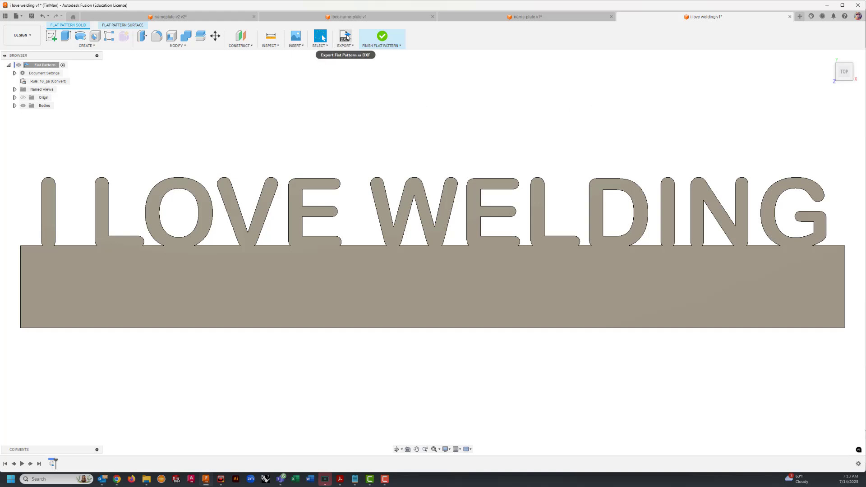
# Step: Set up a DXF export of the flat pattern in inches, converting splines to polylines with a 0.001 in tolerance
pyautogui.click(346, 36)
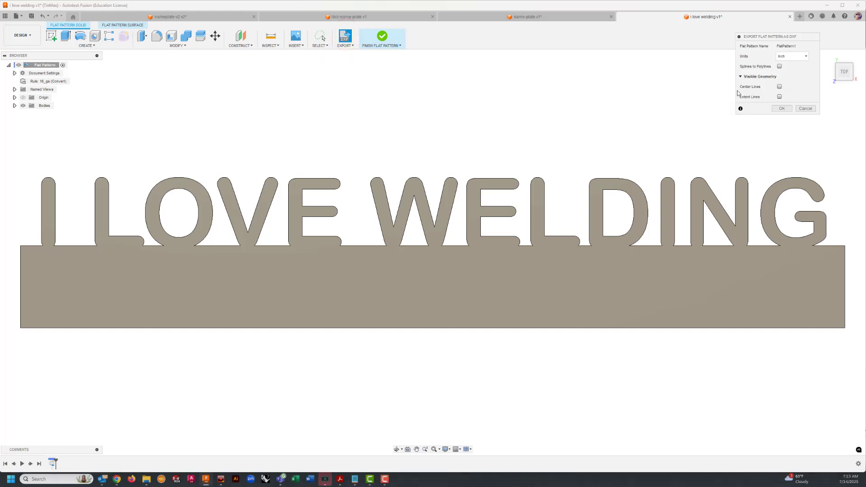
pyautogui.click(779, 67)
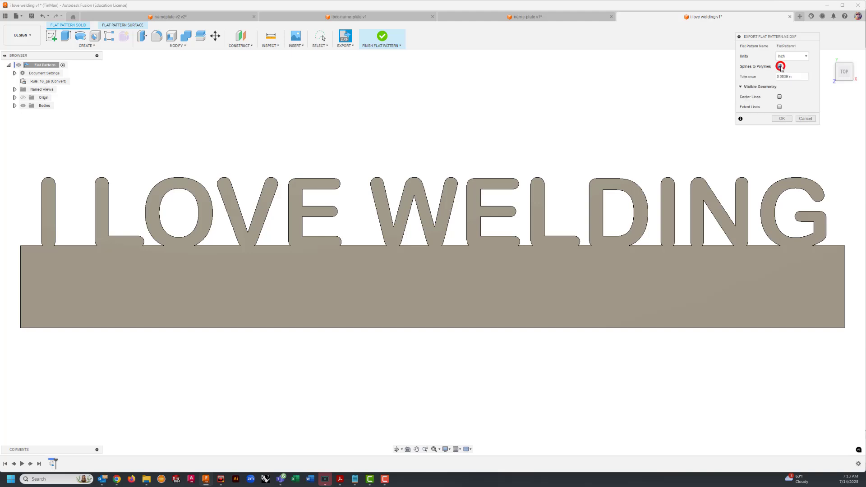
pyautogui.click(793, 79)
pyautogui.tripleClick(792, 79)
pyautogui.press('BackSpace')
pyautogui.click(783, 118)
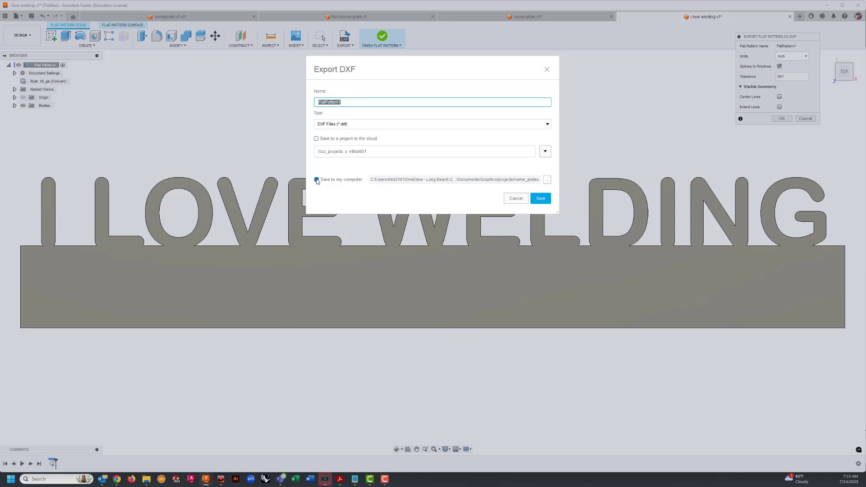
# Step: Save the DXF export to the computer's Downloads folder as i-love-welding and exit the flat pattern environment
pyautogui.click(546, 180)
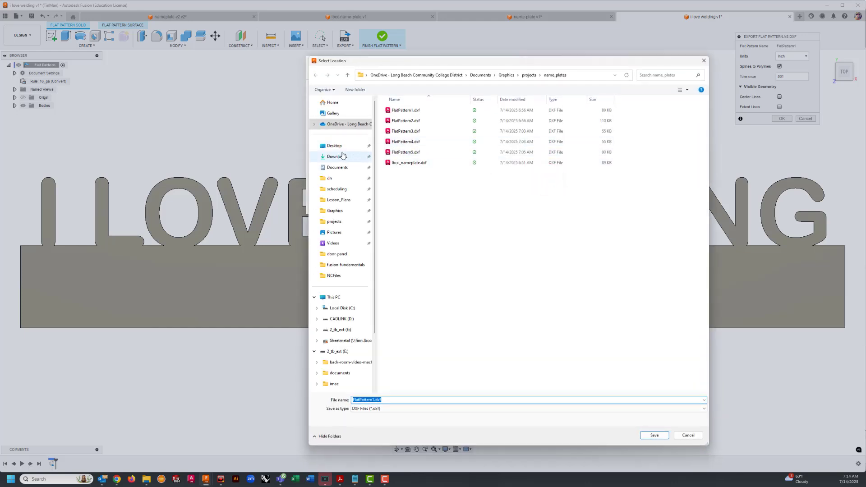
pyautogui.click(339, 157)
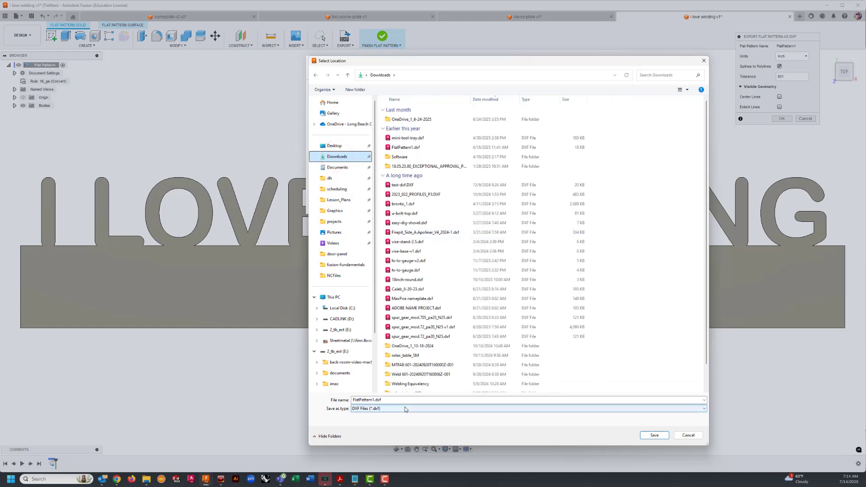
pyautogui.doubleClick(388, 399)
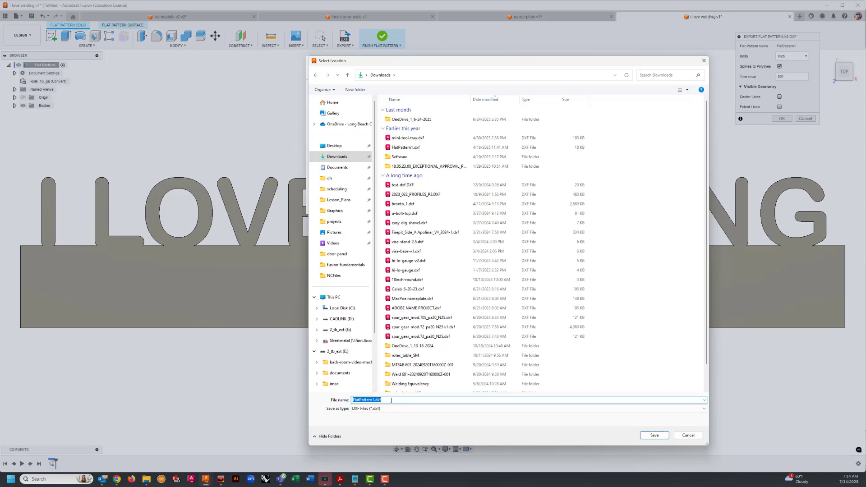
pyautogui.write('H')
pyautogui.press('Return')
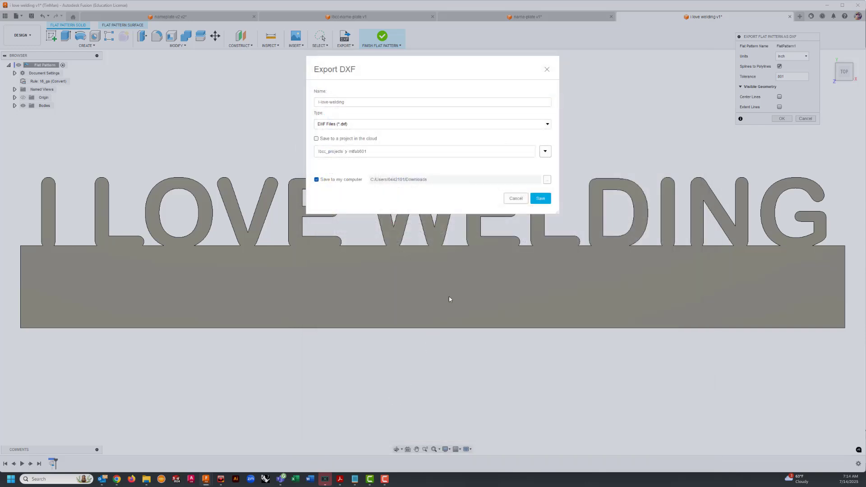
pyautogui.click(540, 199)
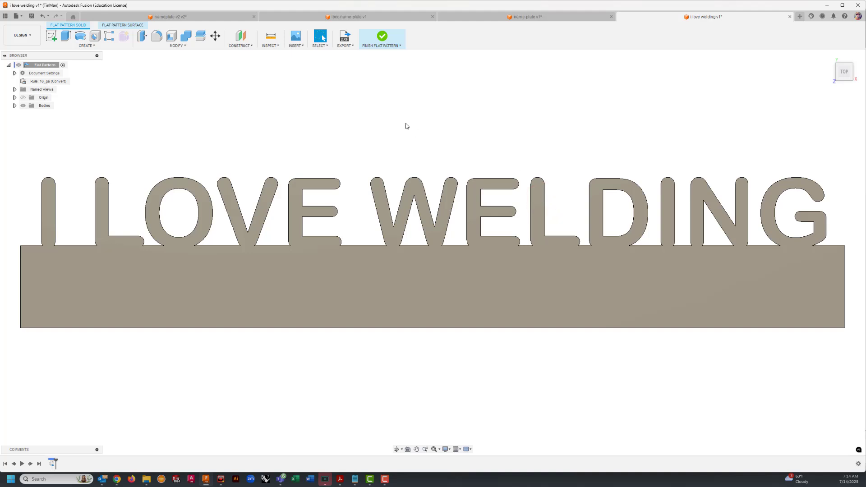
pyautogui.click(386, 41)
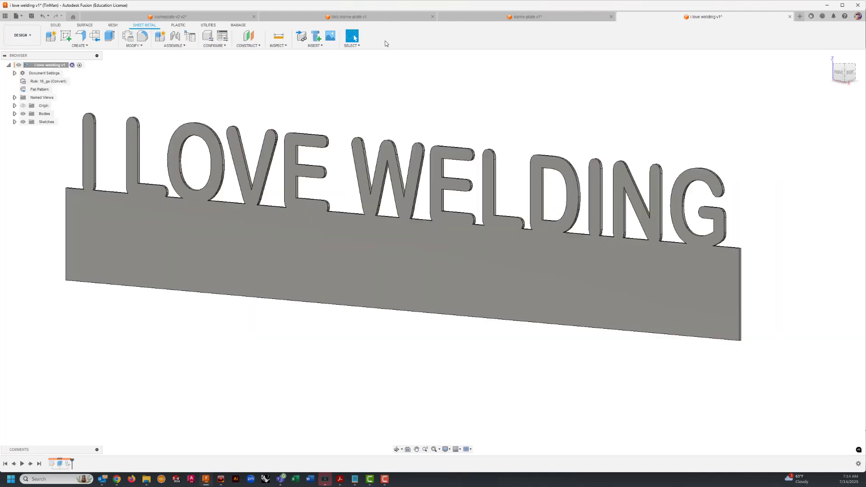